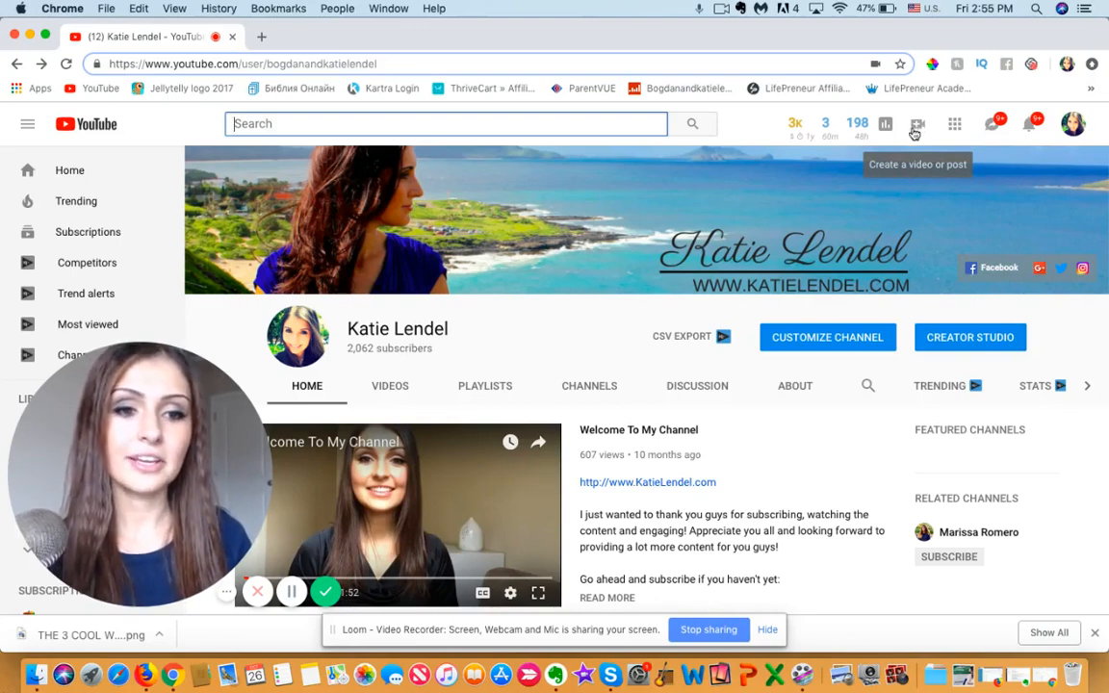
# - Start a new video upload with Scheduled visibility, using the file THE 3 COOL WAYS TO MAKE MONEY WITH YOUTUBE.mp4
pyautogui.click(918, 129)
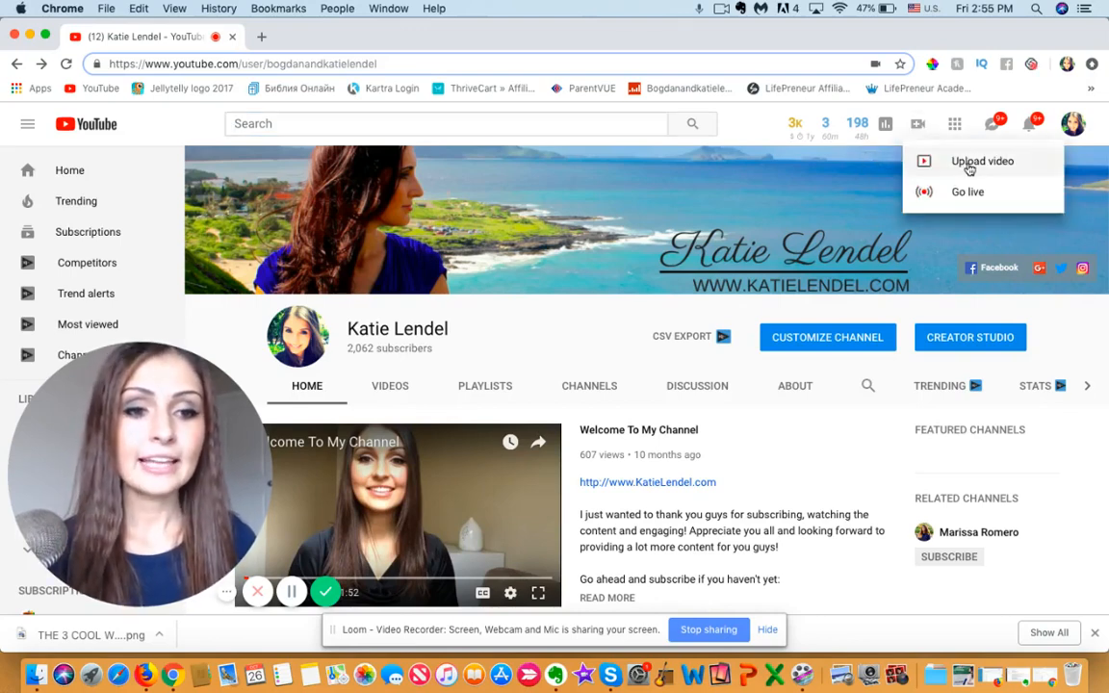
pyautogui.click(982, 162)
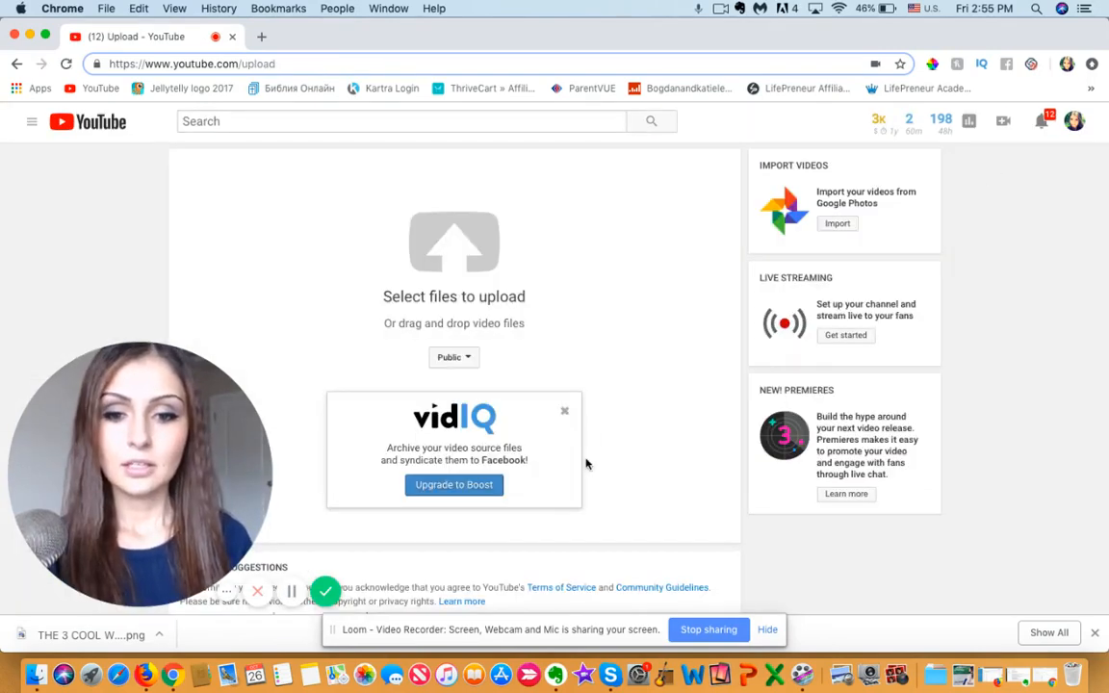
pyautogui.click(467, 359)
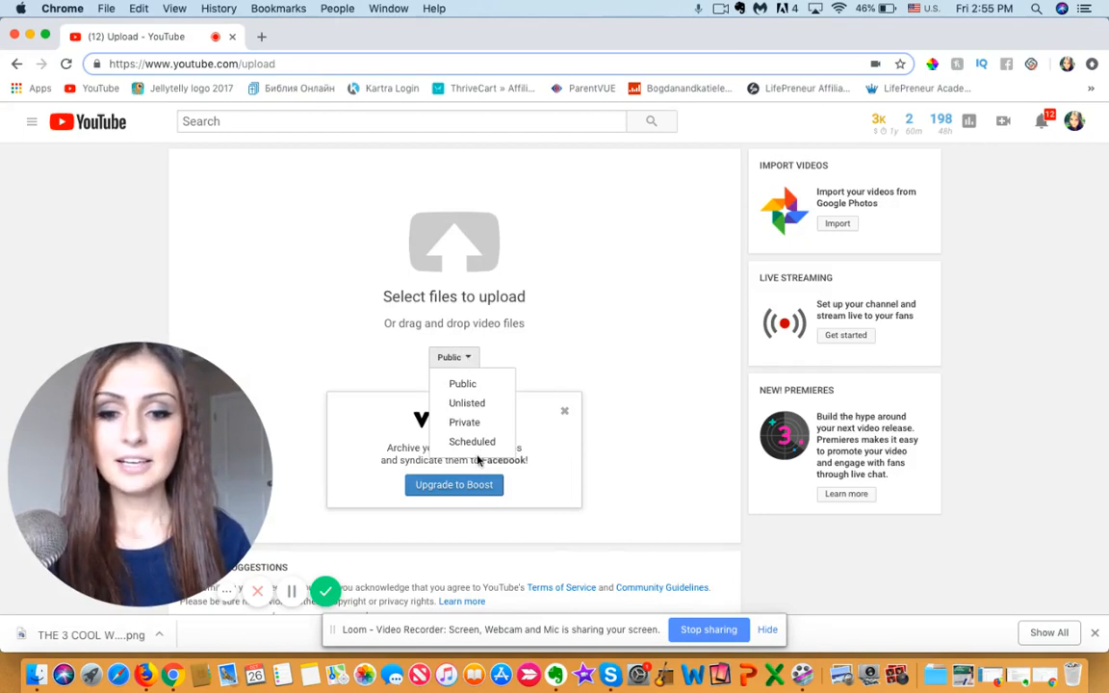
pyautogui.click(471, 442)
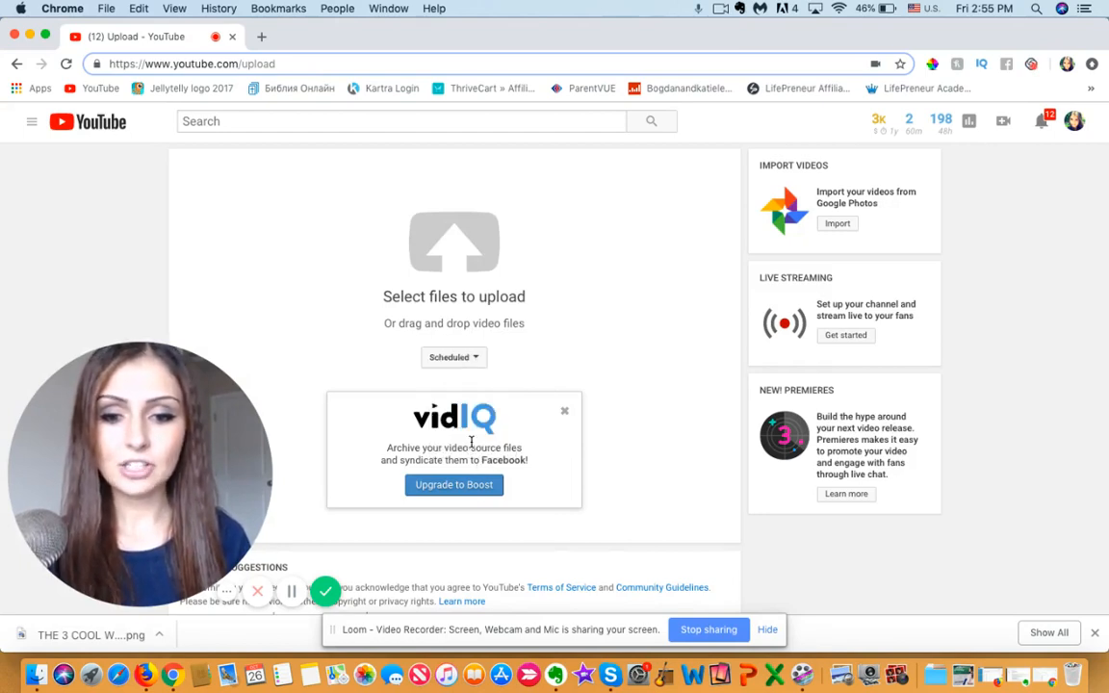
pyautogui.click(480, 241)
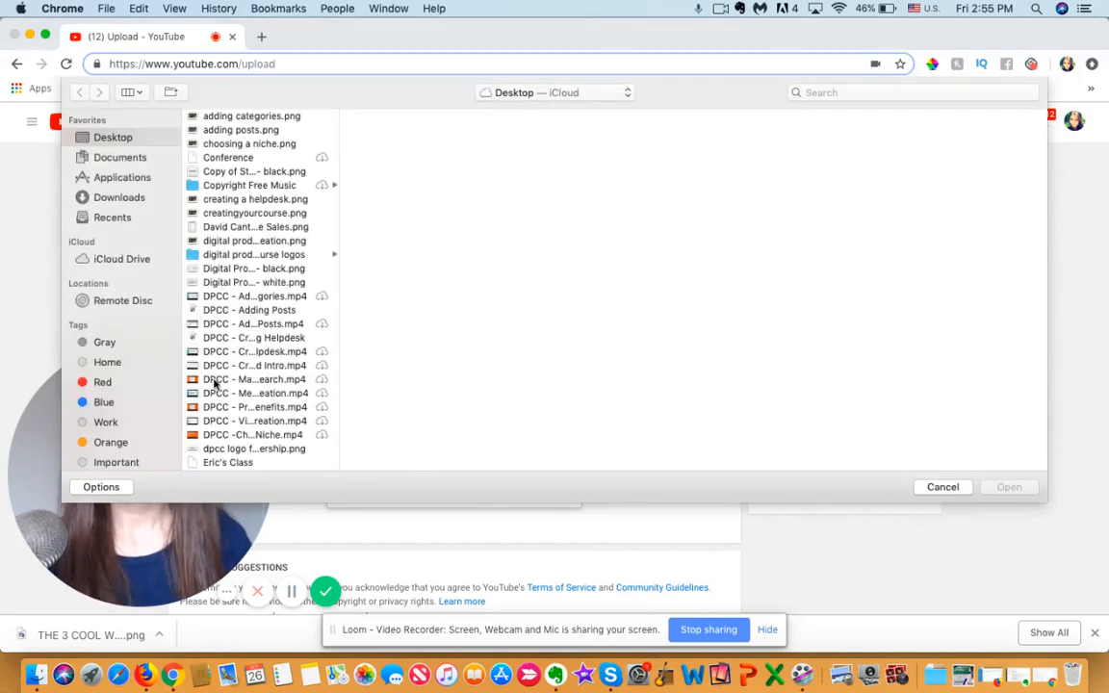
pyautogui.click(1016, 490)
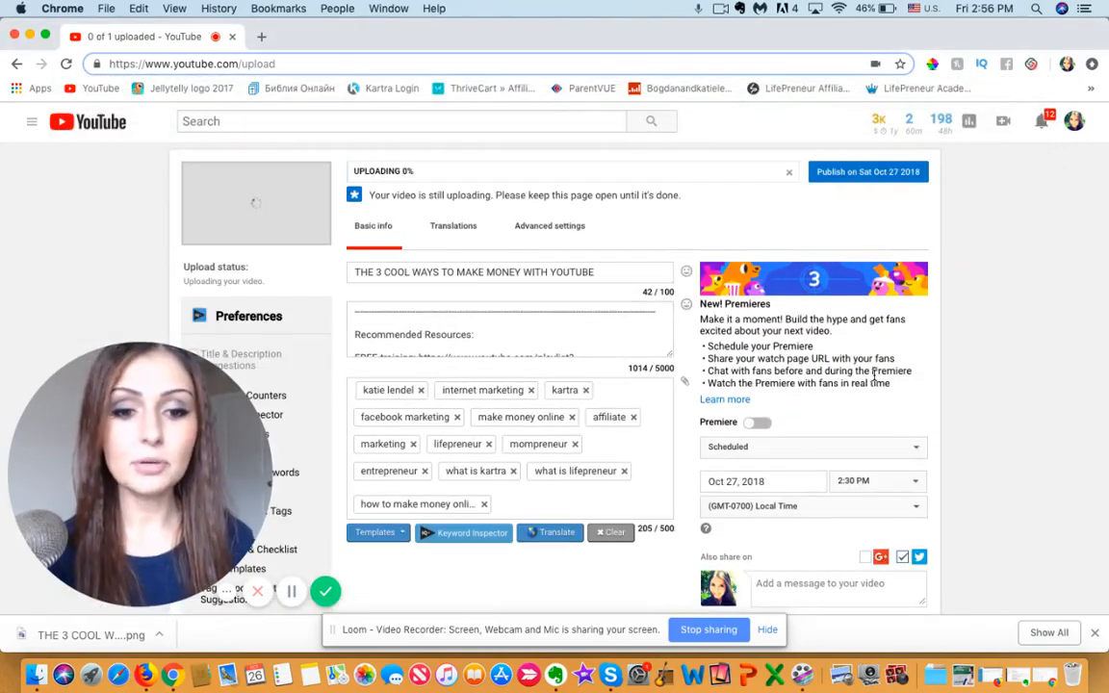
# - Turn on Premiere for the video and schedule it for Oct 26, 2018 at 3:15 PM
pyautogui.scroll(-2, 793, 373)
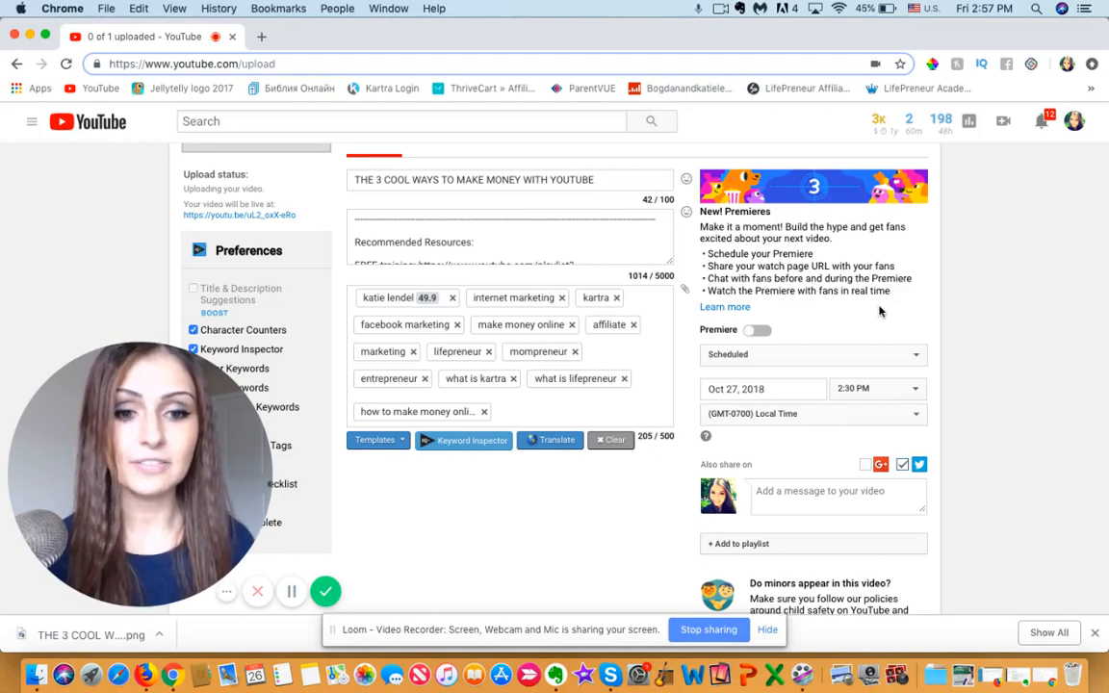
pyautogui.click(759, 331)
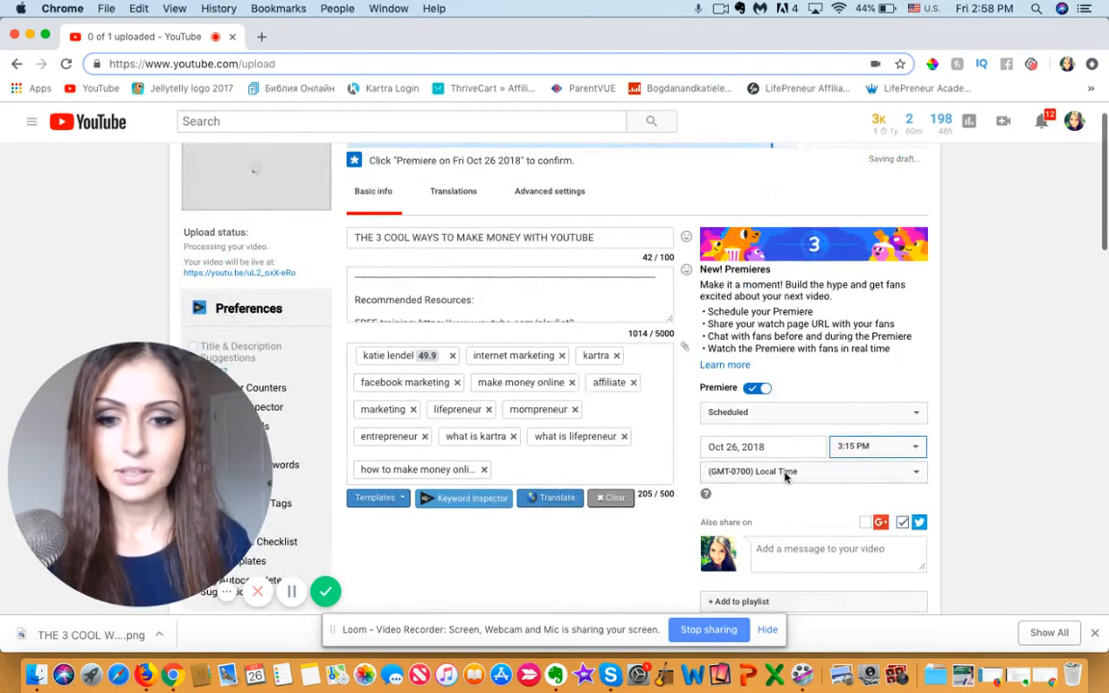
# - Enlarge the description box and insert two blank lines above the existing description text
pyautogui.moveTo(657, 446); pyautogui.dragTo(649, 488)
pyautogui.scroll(1, 564, 398)
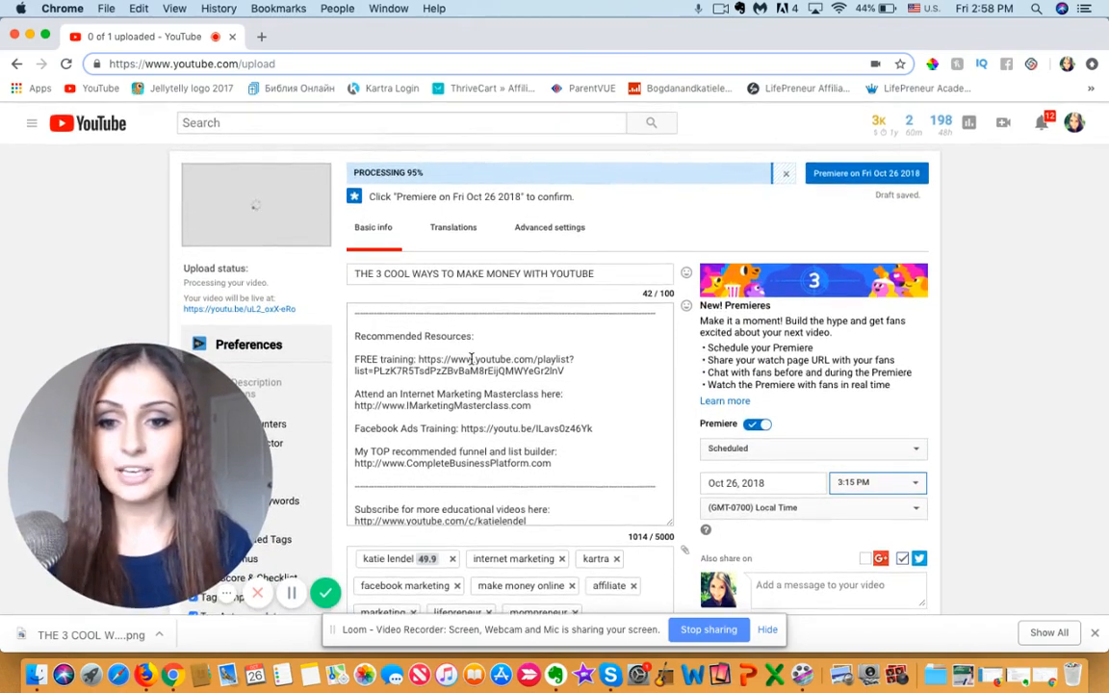
pyautogui.click(350, 308)
pyautogui.press('Return')
pyautogui.press('Return')
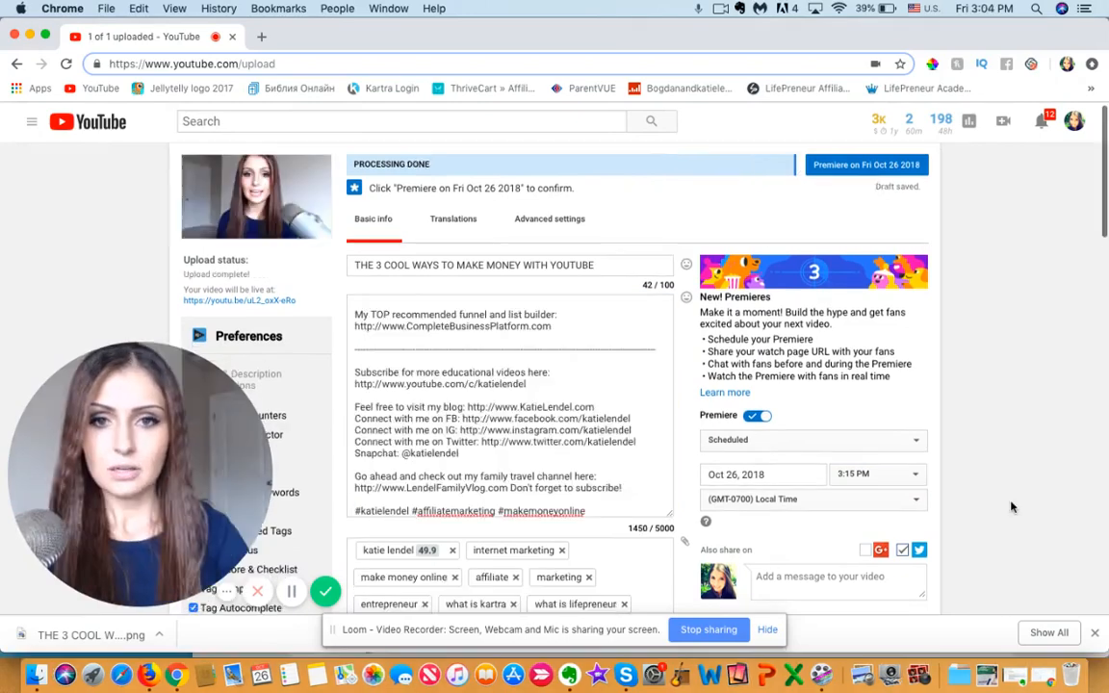
# - Upload THE 3 COOL WAYS TO MAKE MONEY WITH YOUTUBE.png from the Desktop as the video's custom thumbnail
pyautogui.scroll(-6, 1011, 507)
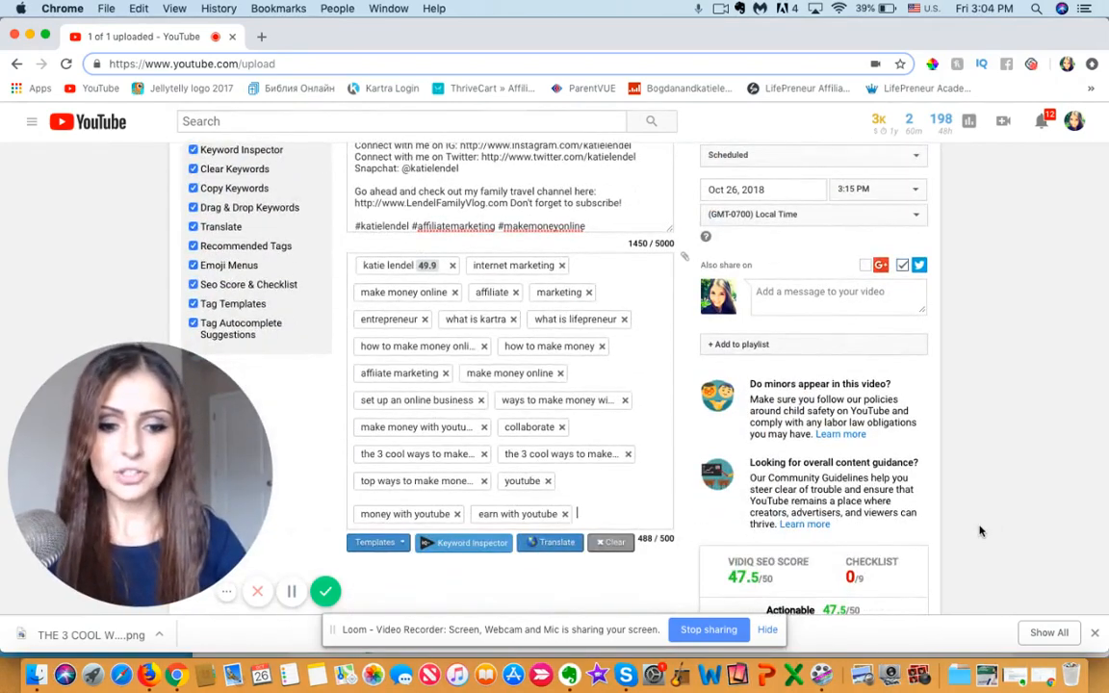
pyautogui.scroll(-10, 980, 529)
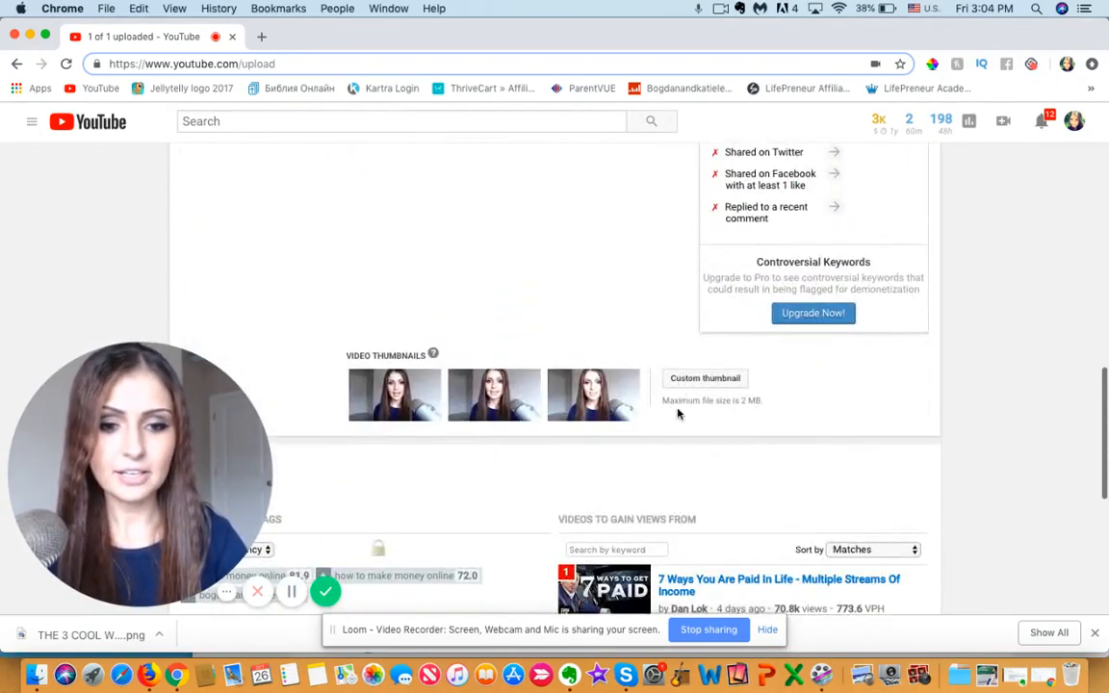
pyautogui.click(707, 379)
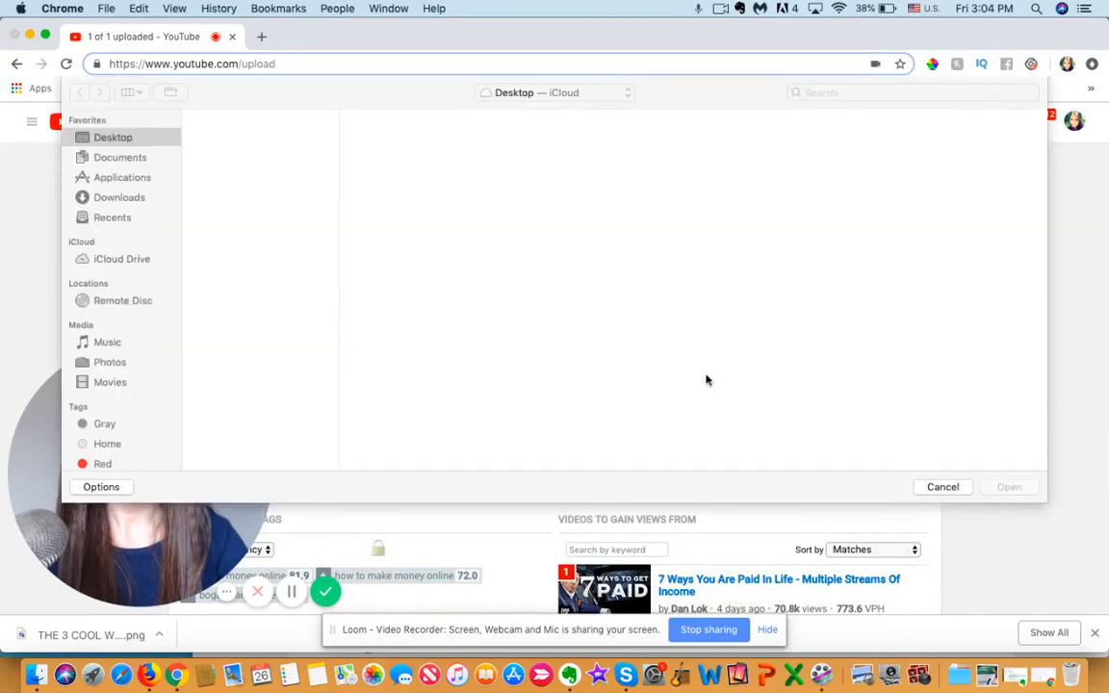
pyautogui.scroll(-5, 231, 327)
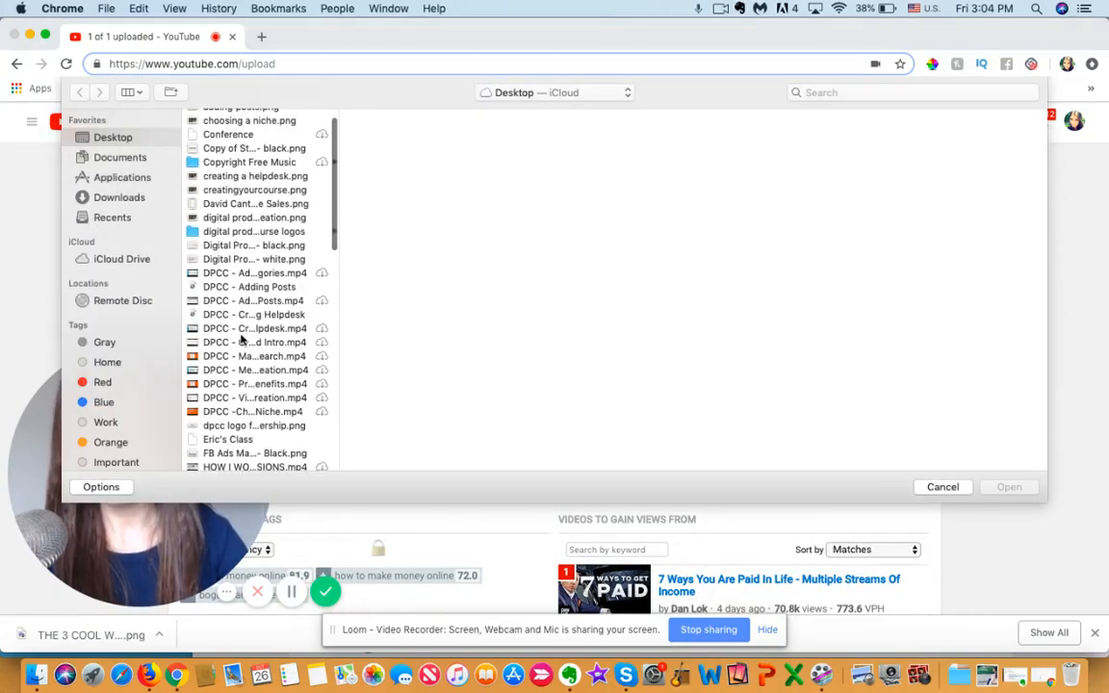
pyautogui.scroll(-7, 243, 337)
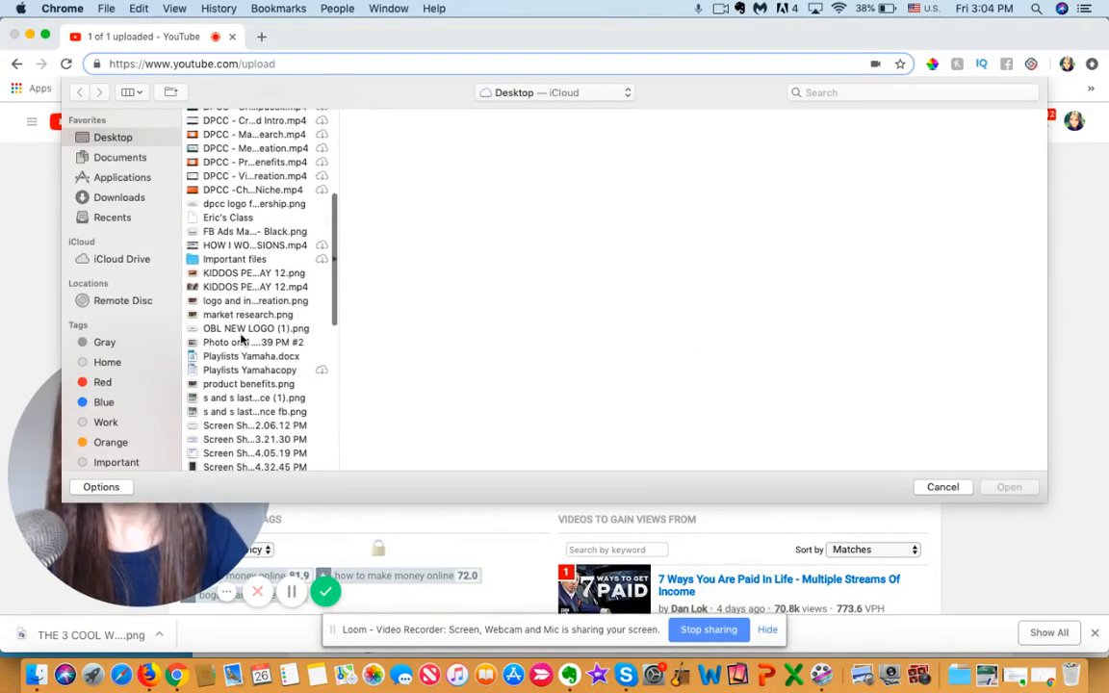
pyautogui.scroll(6, 243, 338)
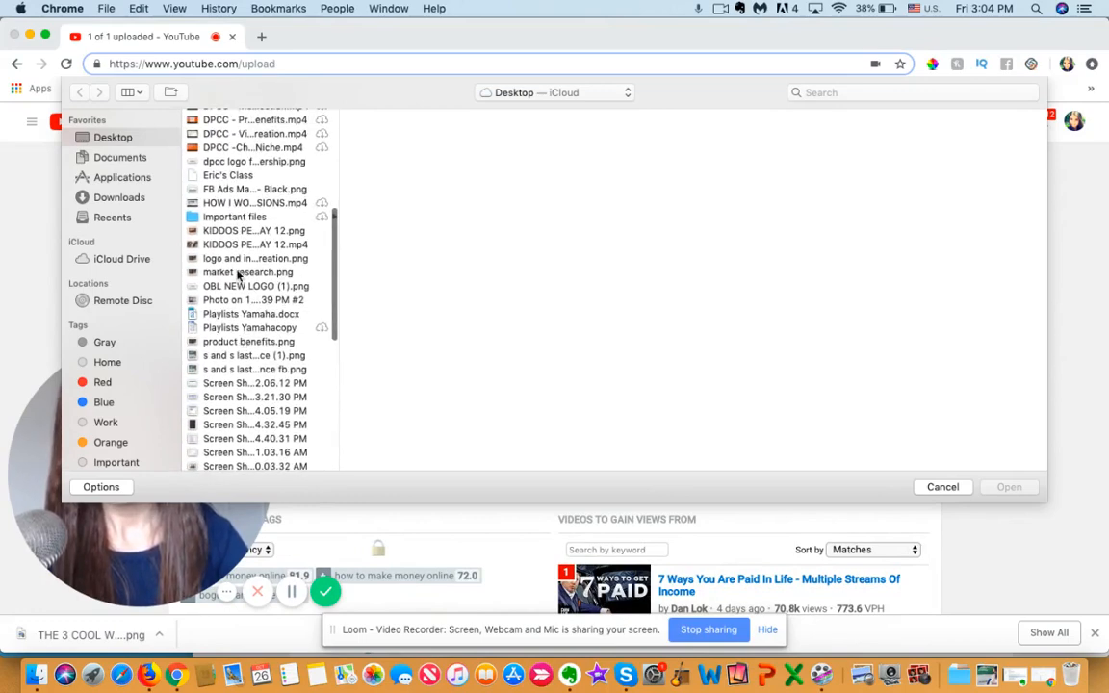
pyautogui.scroll(-10, 247, 202)
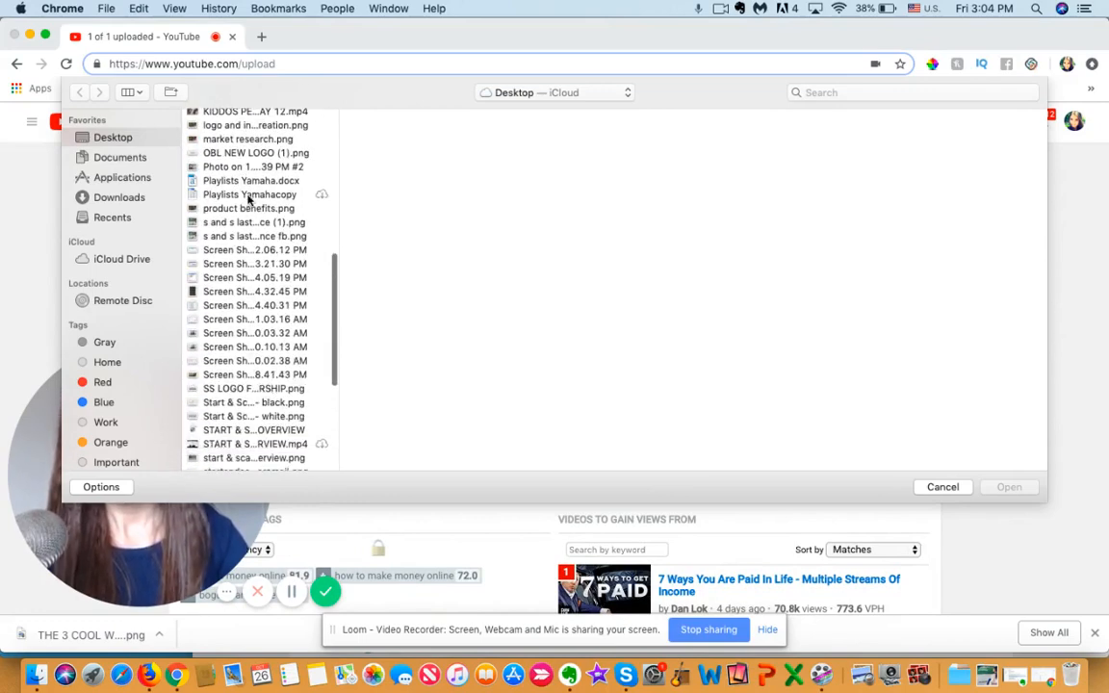
pyautogui.scroll(-3, 245, 269)
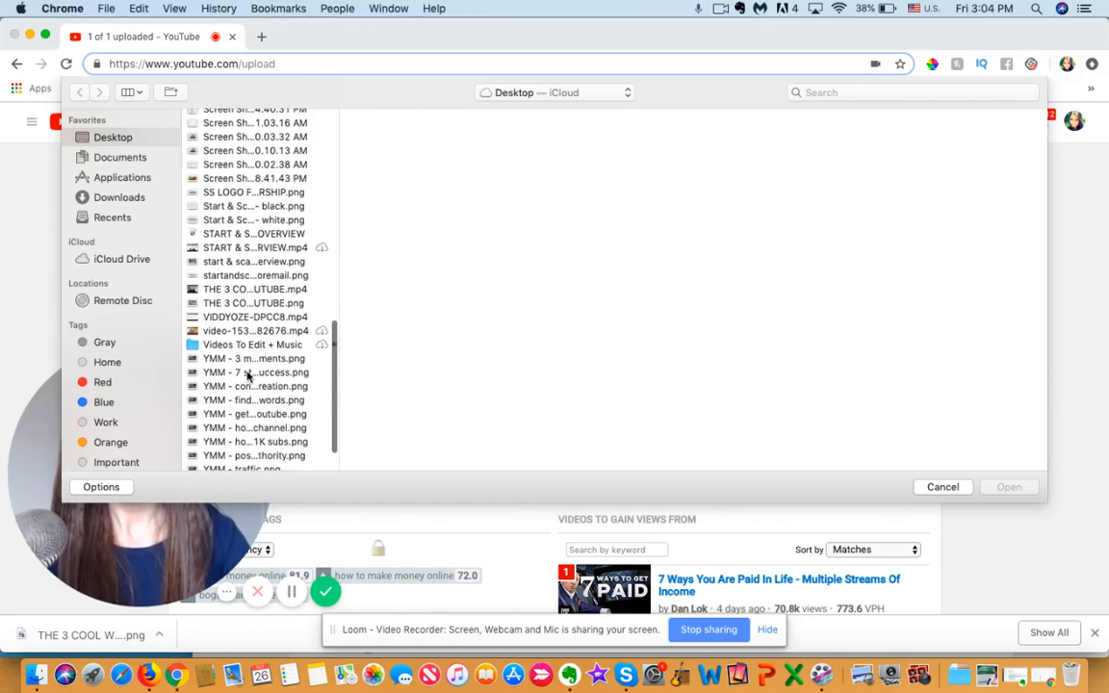
pyautogui.click(246, 307)
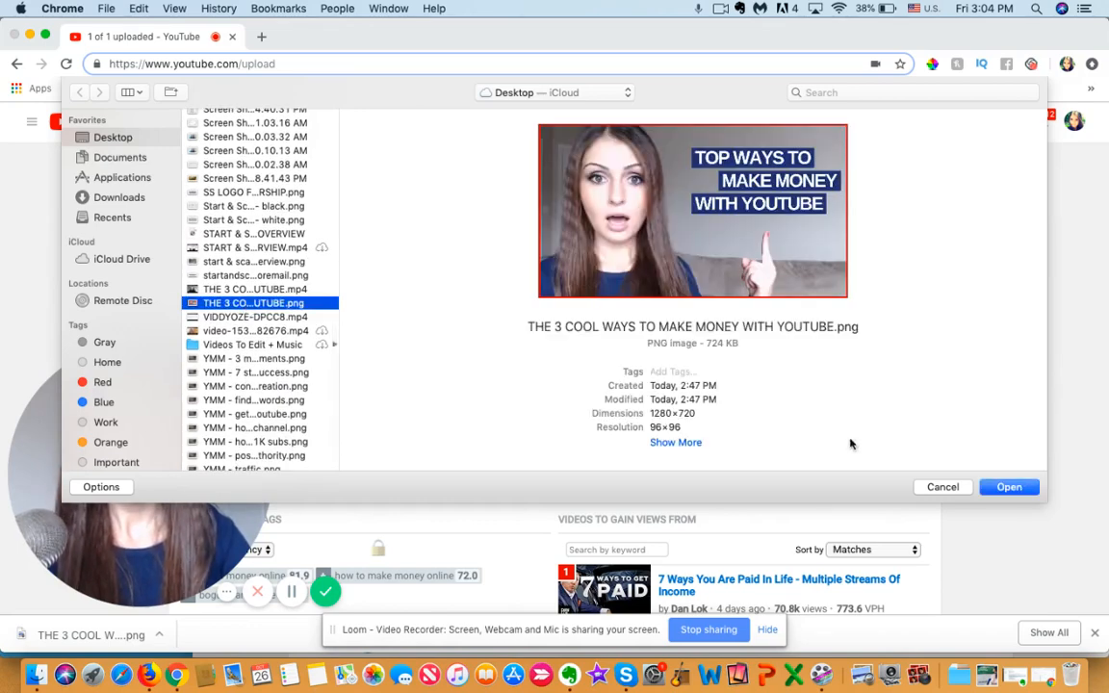
pyautogui.click(1009, 488)
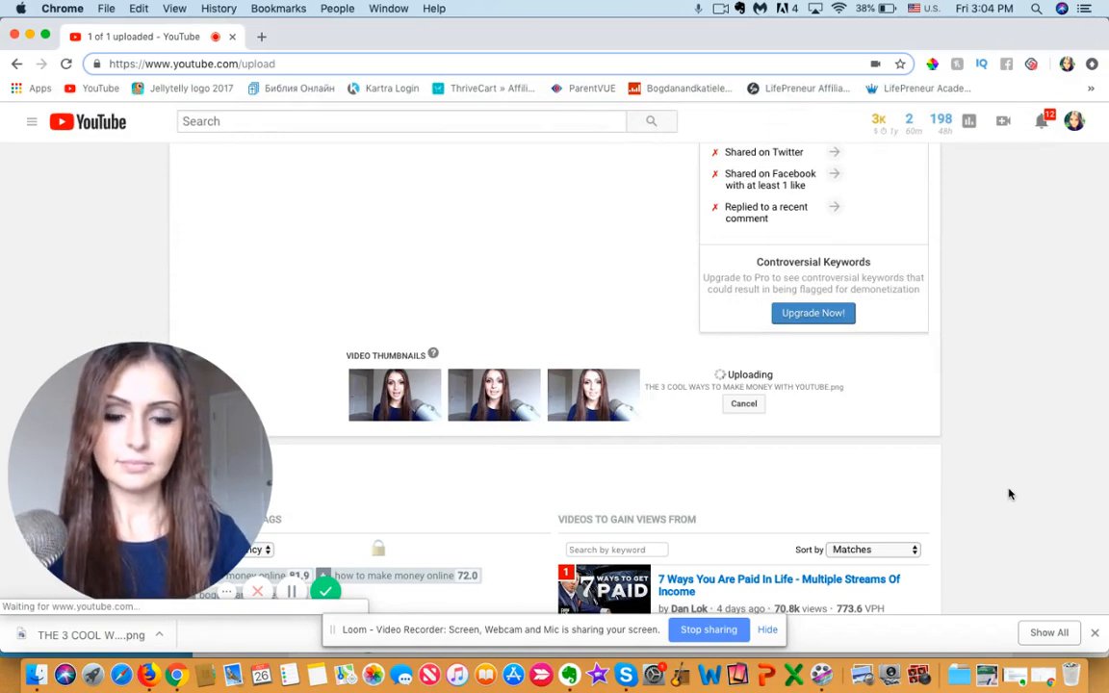
# - Review the video's thumbnail, tags, premiere schedule and the hashtags at the end of its description
pyautogui.scroll(10, 1026, 372)
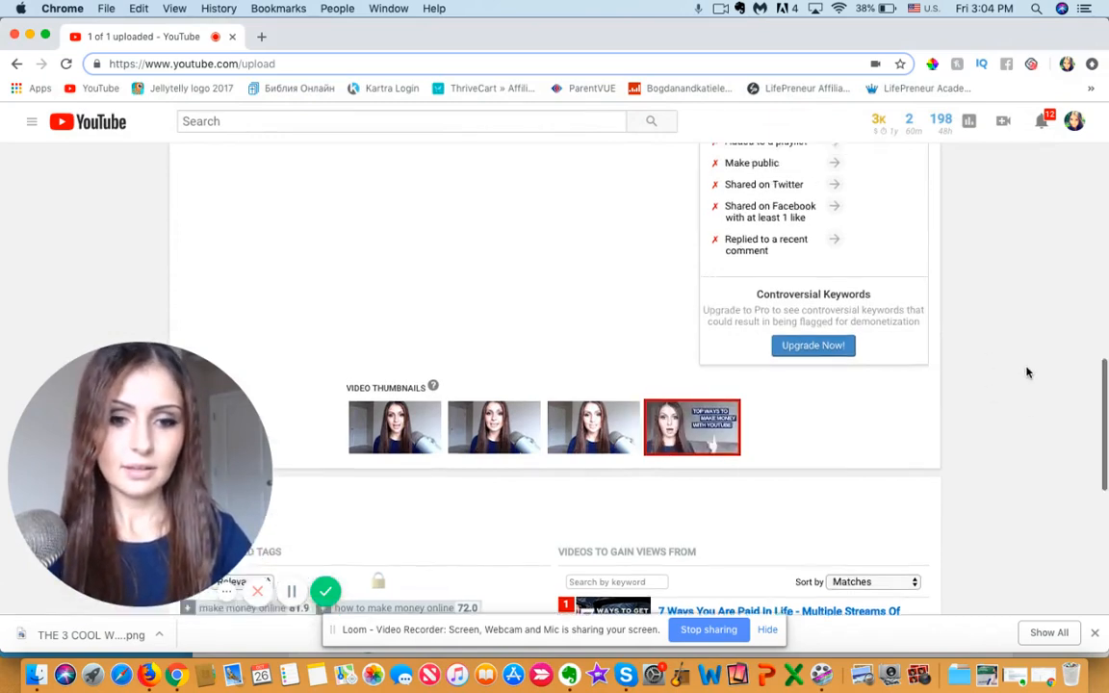
pyautogui.scroll(10, 1026, 371)
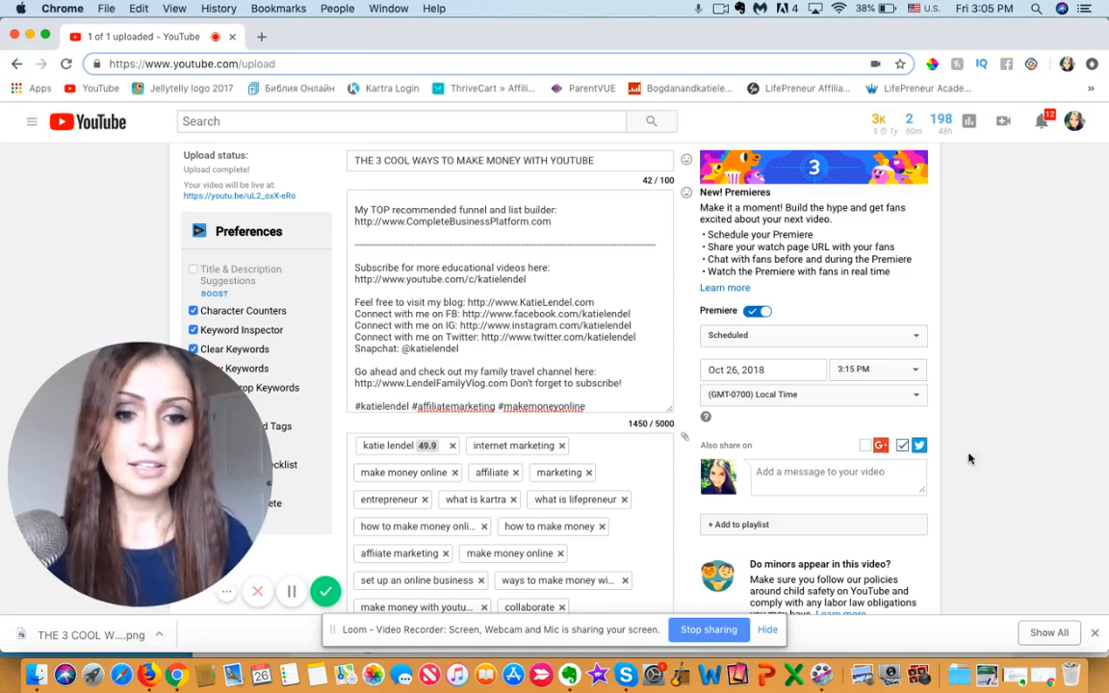
pyautogui.scroll(-3, 967, 457)
pyautogui.scroll(6, 969, 458)
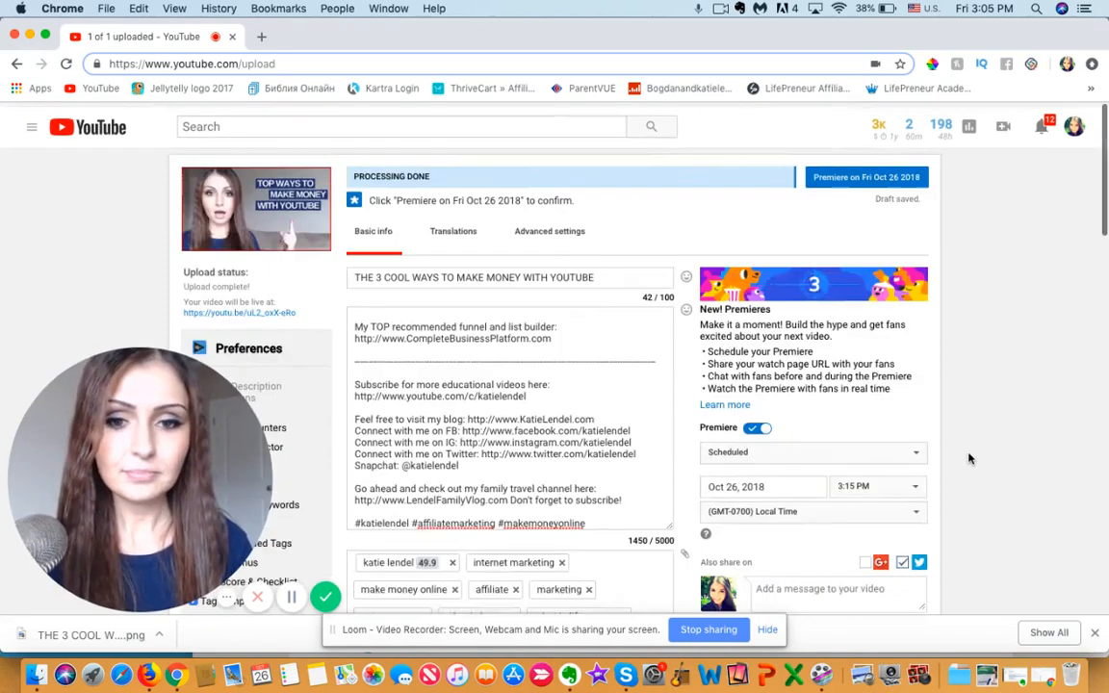
pyautogui.scroll(-15, 970, 459)
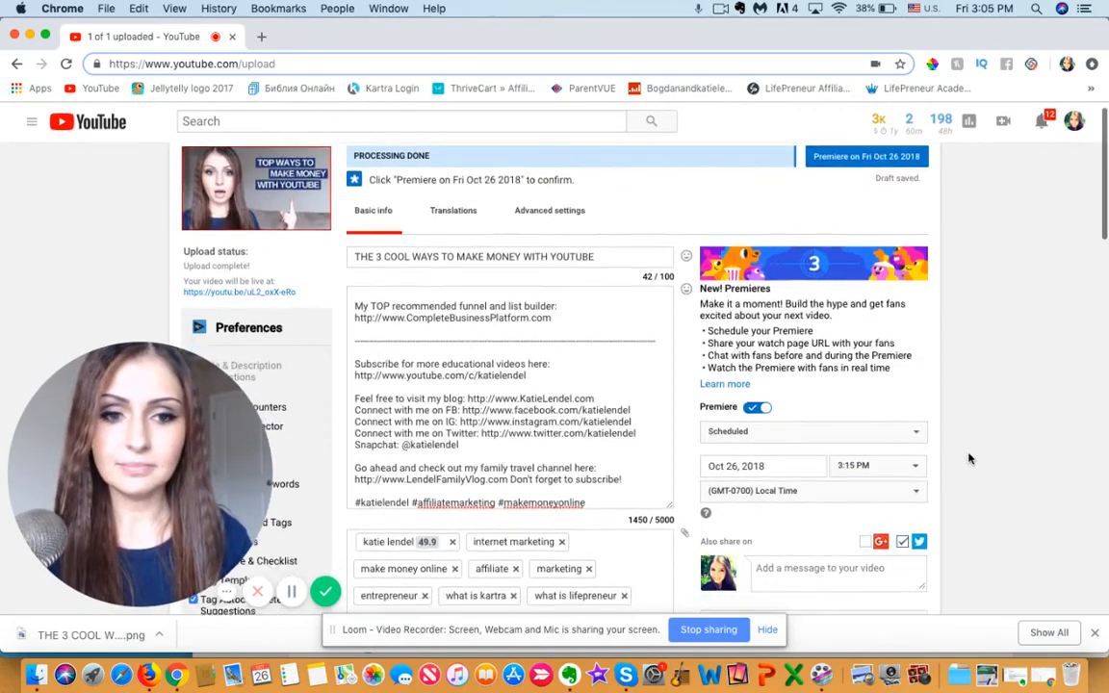
pyautogui.scroll(-5, 969, 458)
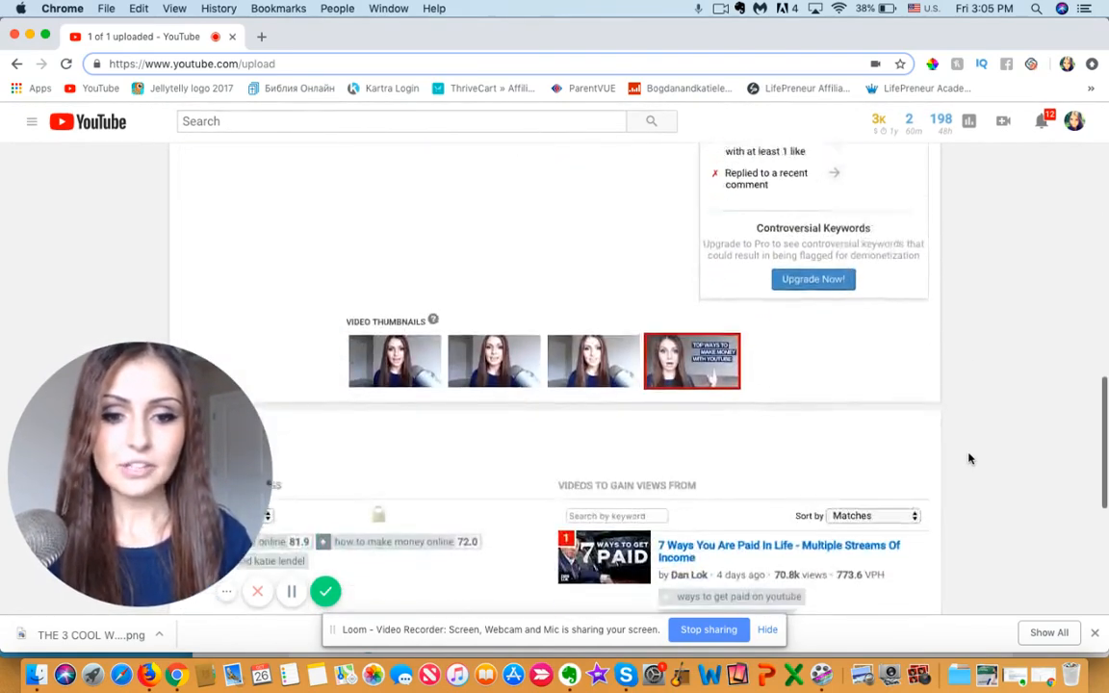
pyautogui.scroll(12, 969, 458)
pyautogui.scroll(2, 969, 458)
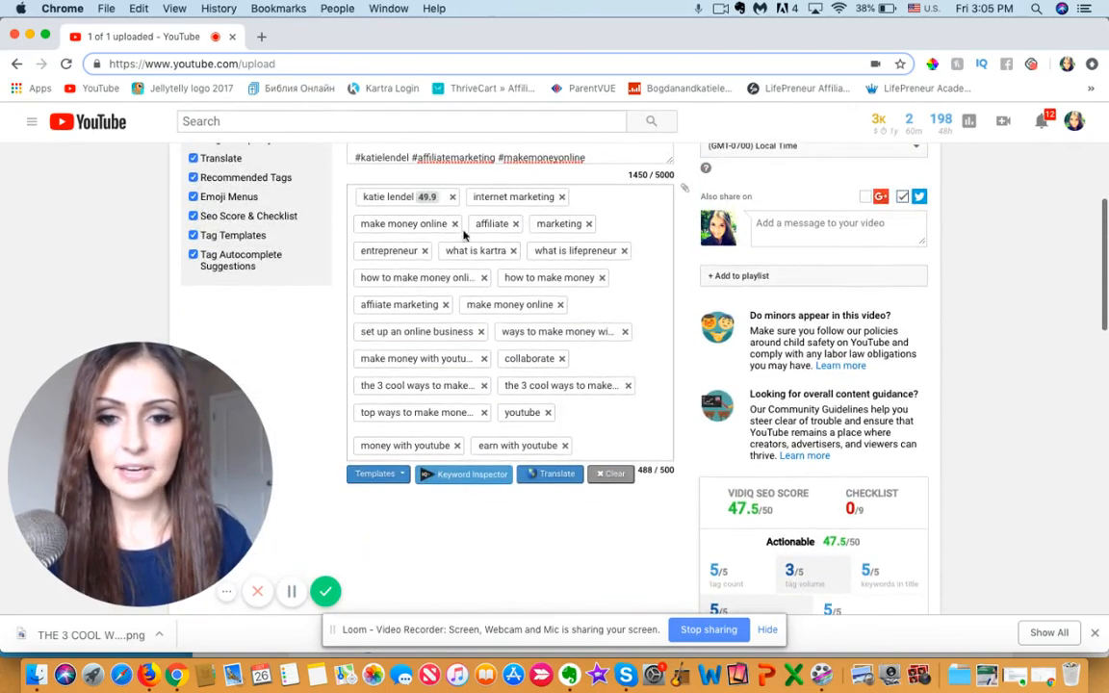
pyautogui.scroll(2, 498, 322)
pyautogui.scroll(1, 520, 337)
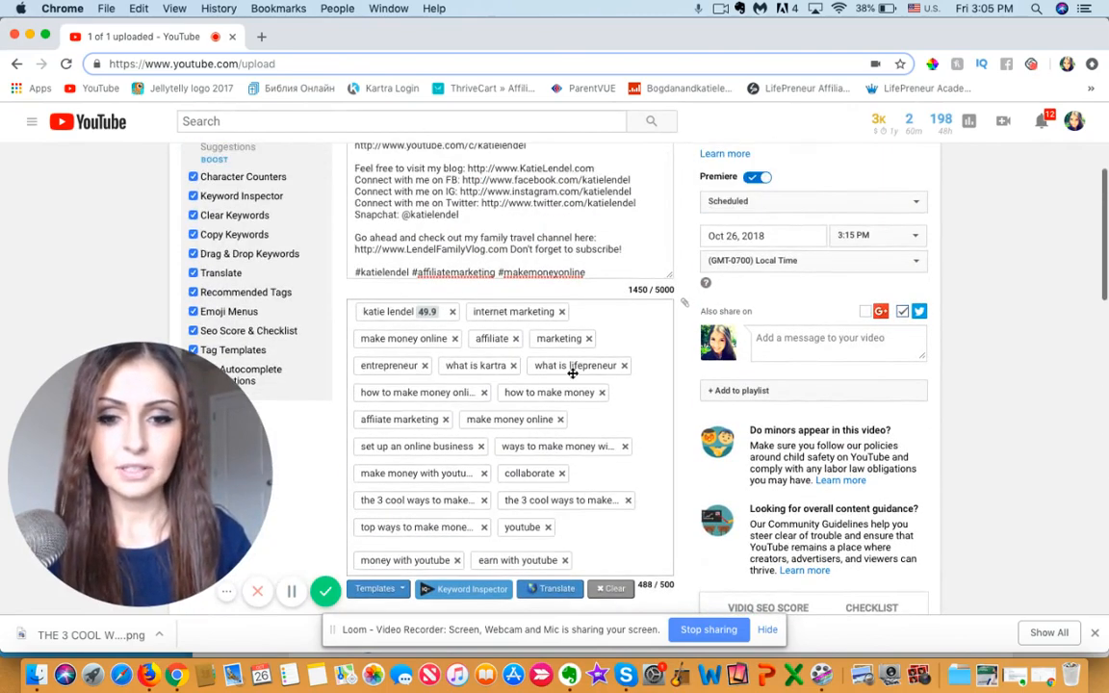
pyautogui.scroll(2, 553, 268)
pyautogui.scroll(-1, 553, 268)
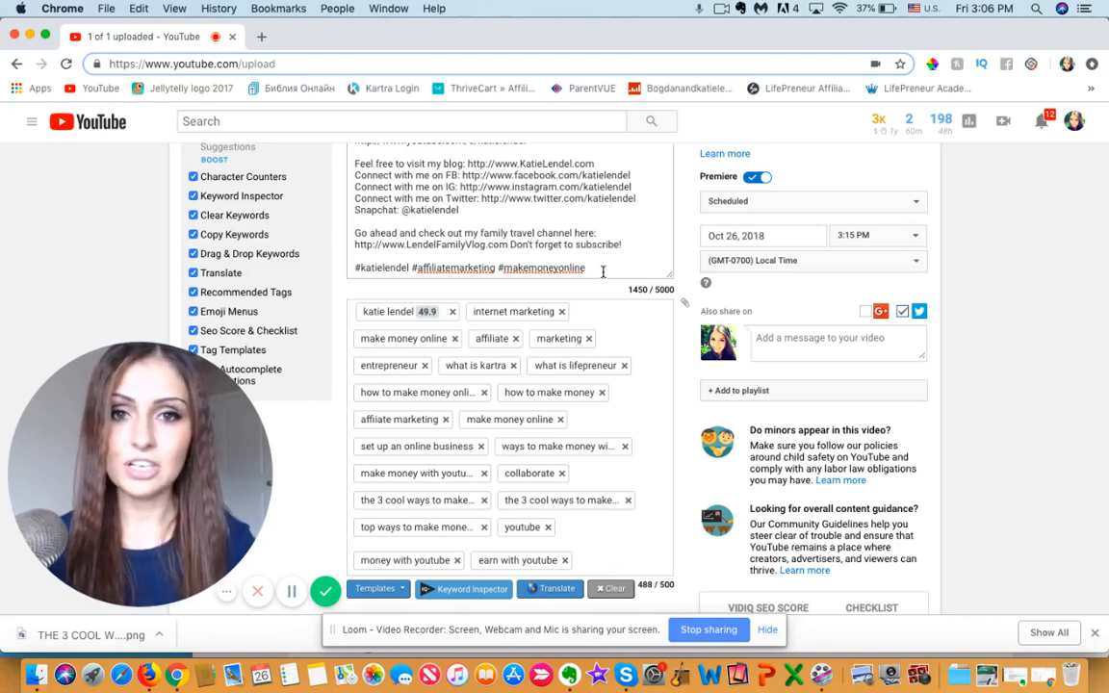
pyautogui.click(376, 269)
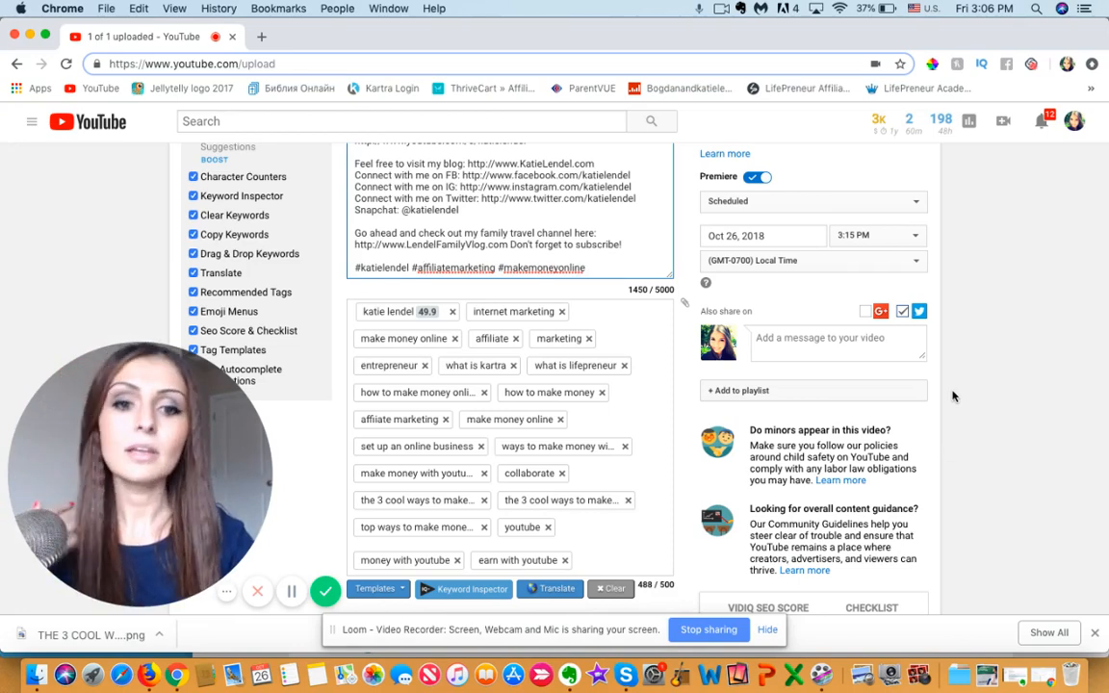
# - Confirm the video's premiere for Fri Oct 26 2018
pyautogui.scroll(5, 953, 397)
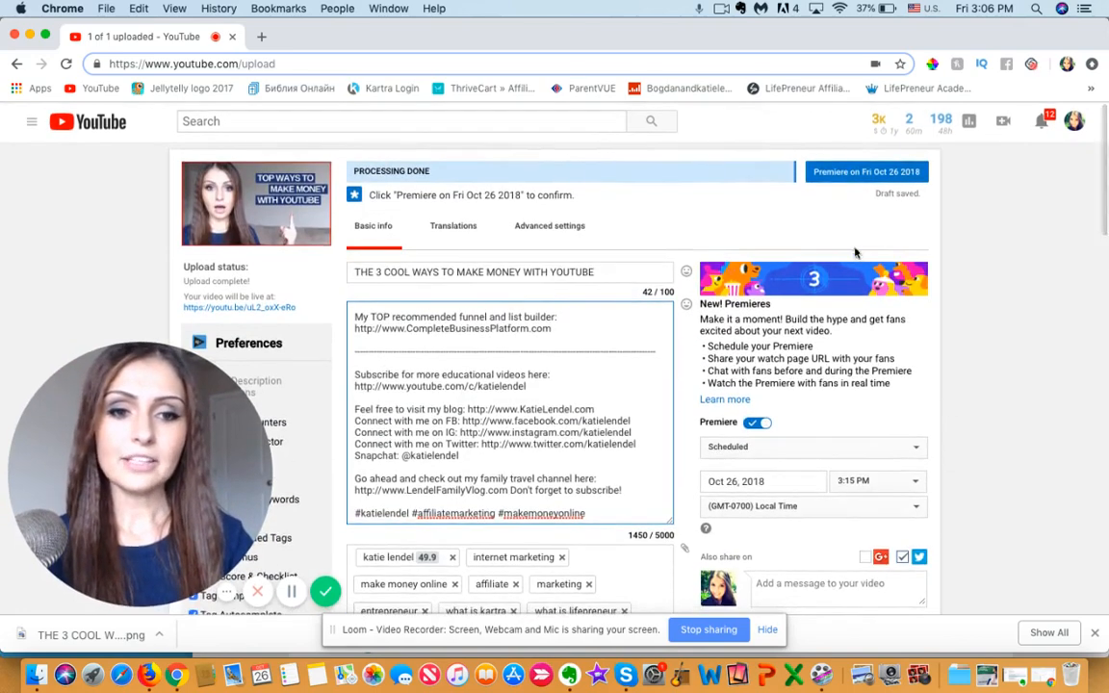
pyautogui.click(907, 180)
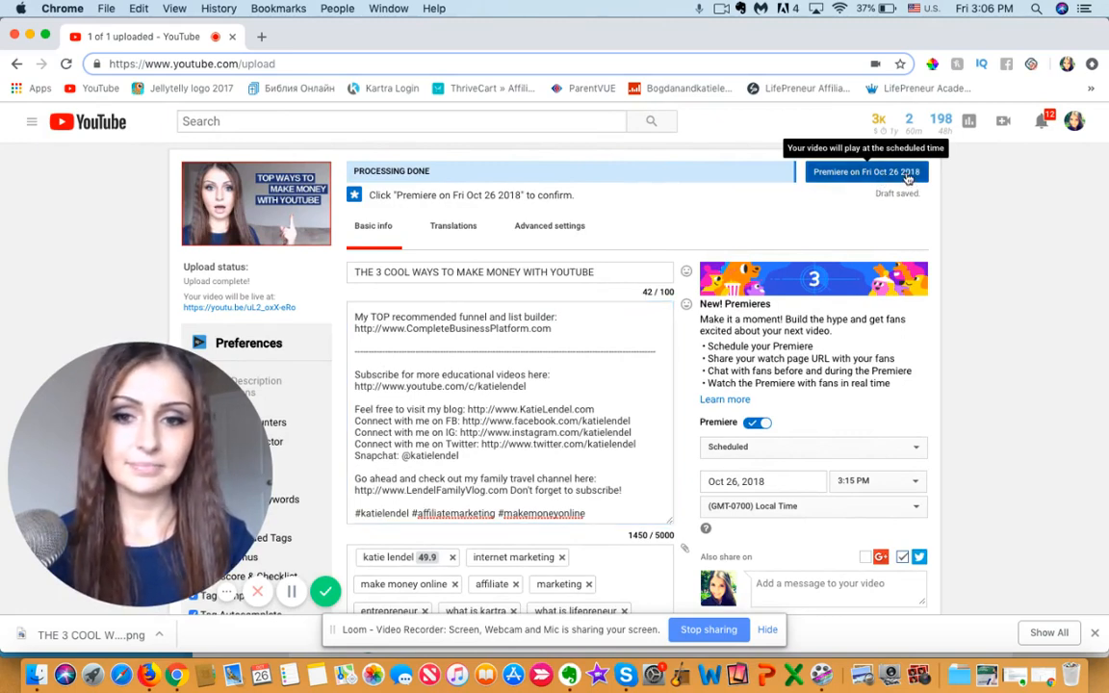
pyautogui.click(907, 178)
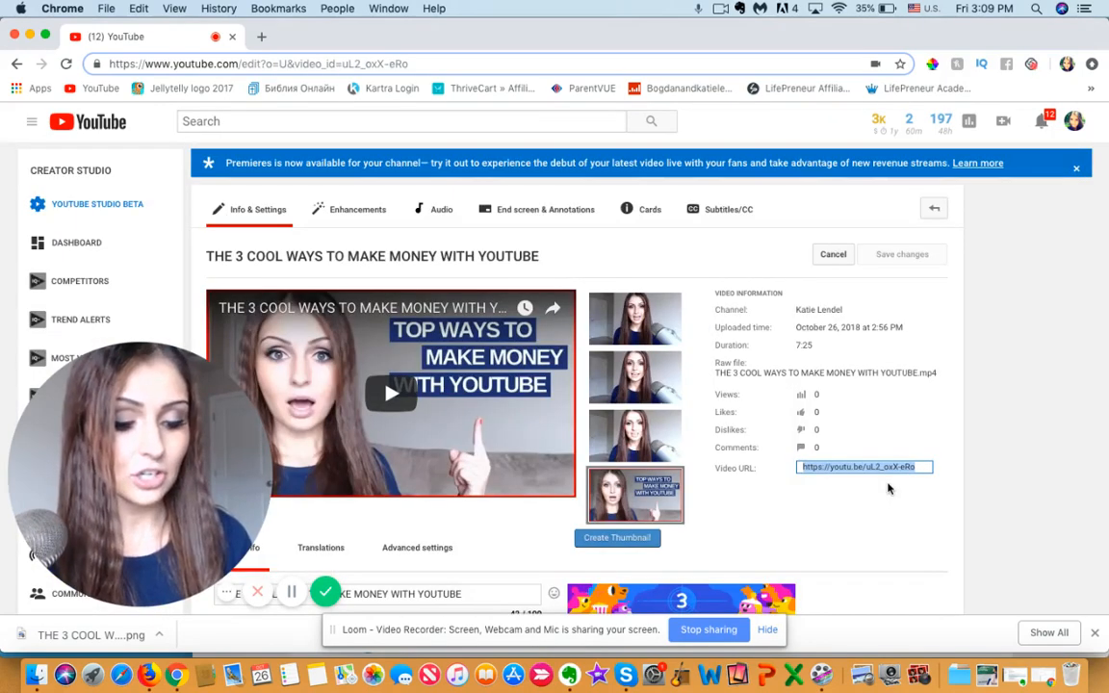